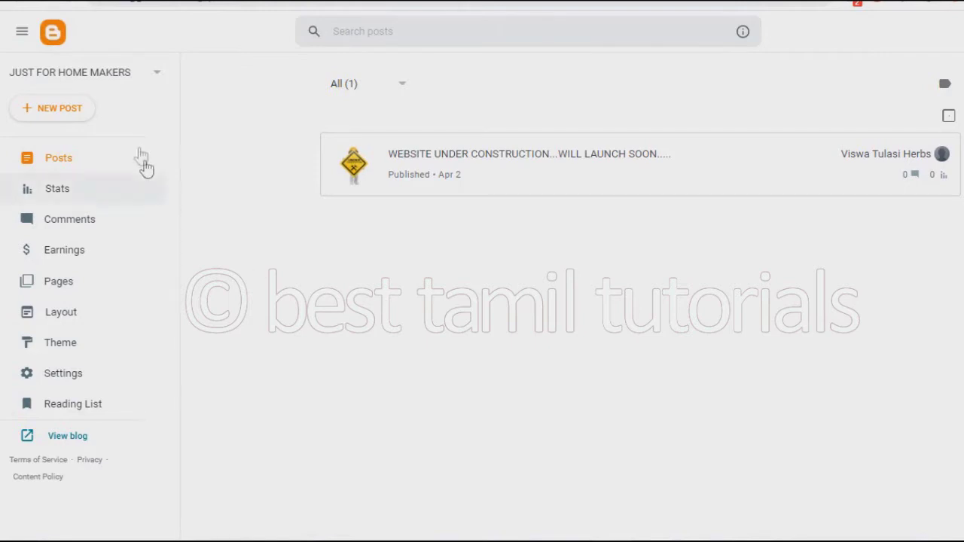
Start a new blog post, and open the channel's newest upload from YouTube Studio on YouTube with playback paused
left_click(79, 115)
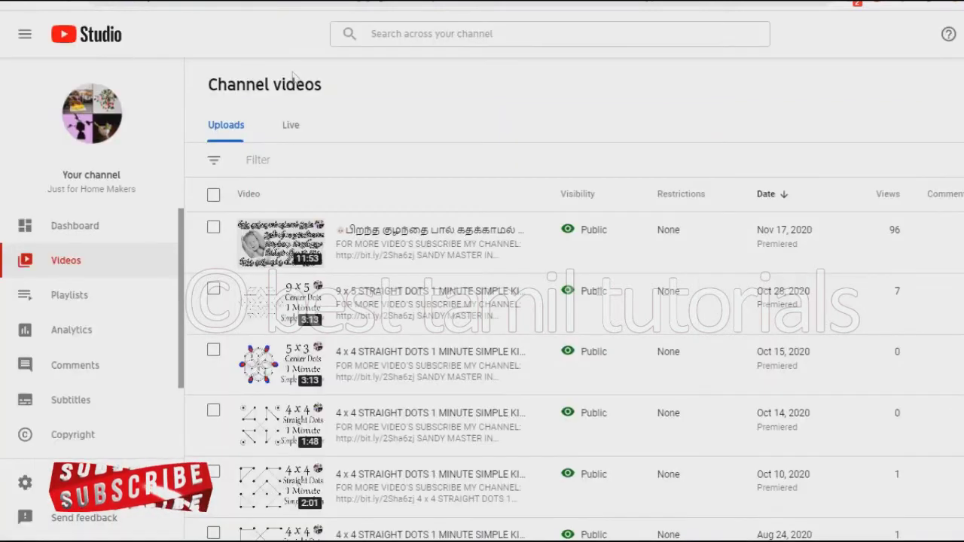
mouse_move(457, 243)
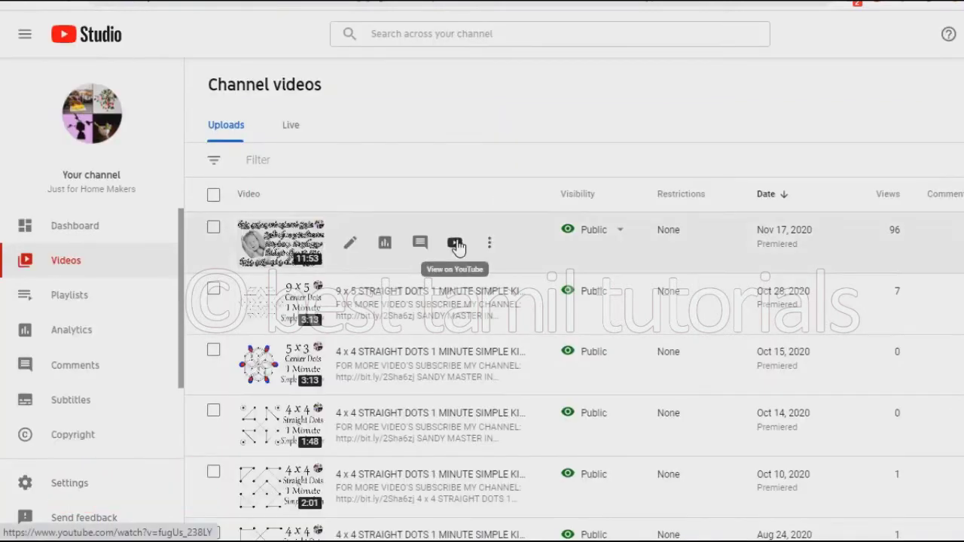
left_click(457, 244)
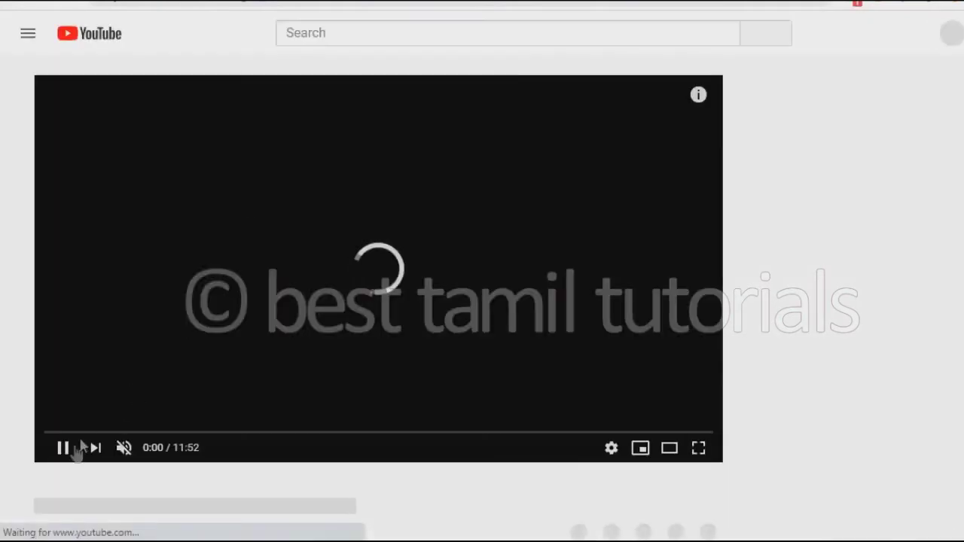
left_click(64, 449)
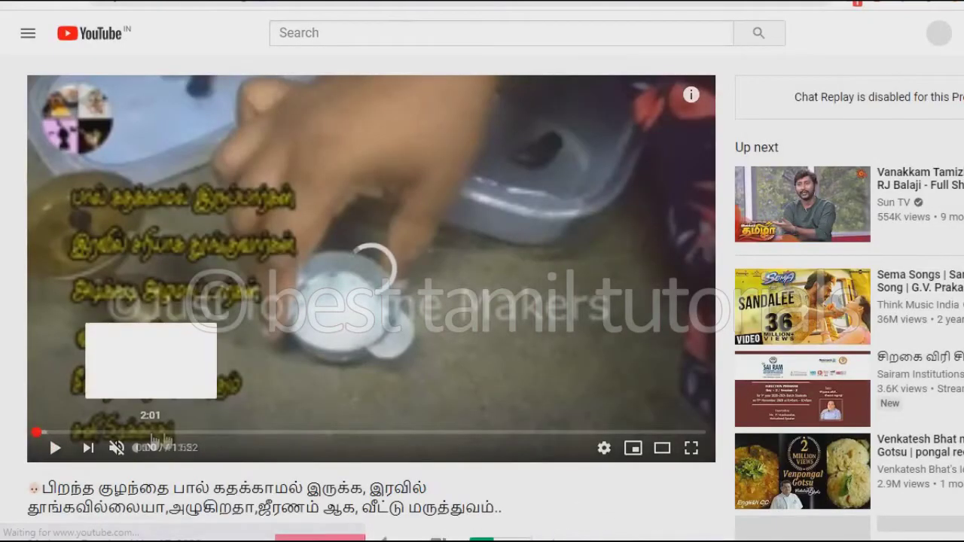
Copy the video's full iframe embed code from its sharing options, keeping player controls enabled
scroll(322, 456, "down", 4)
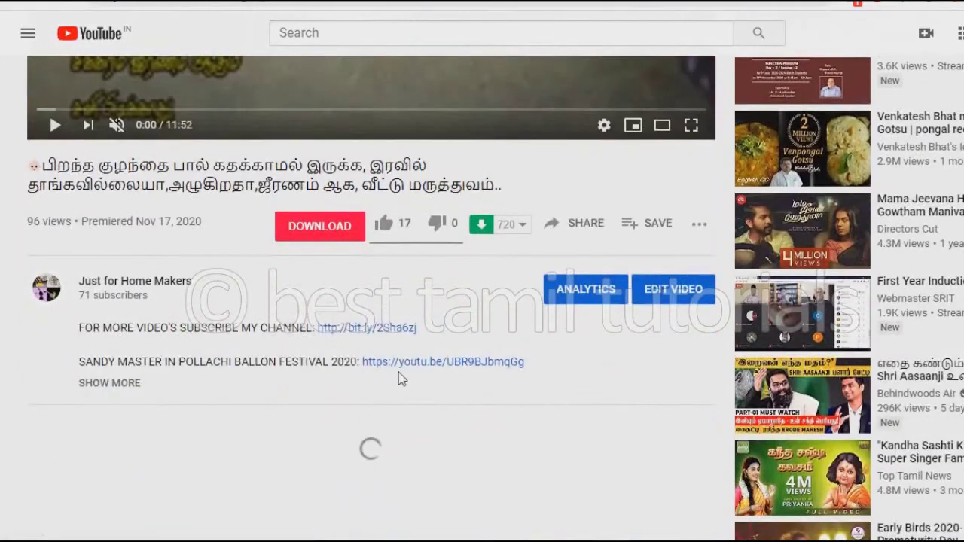
left_click(584, 232)
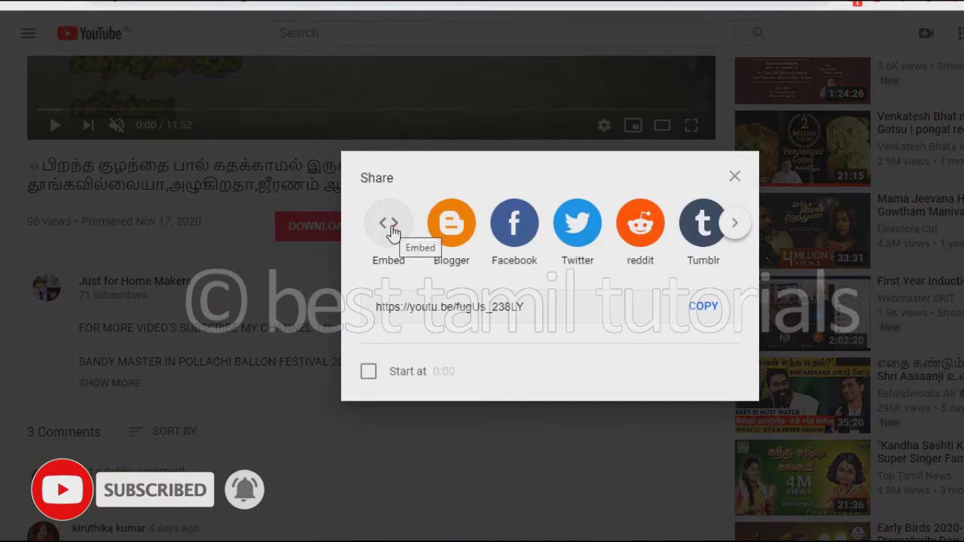
left_click(389, 226)
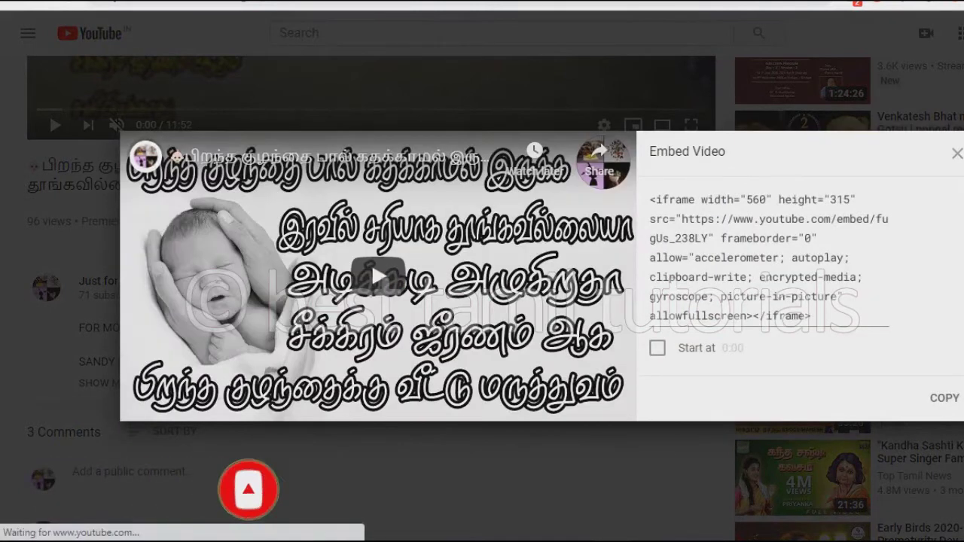
scroll(792, 232, "down", 3)
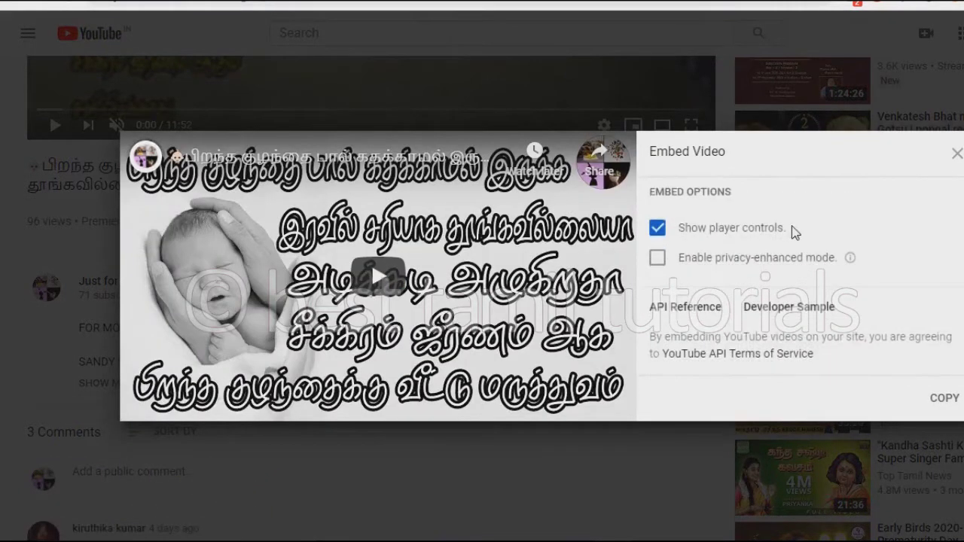
scroll(793, 232, "up", 3)
left_click(771, 239)
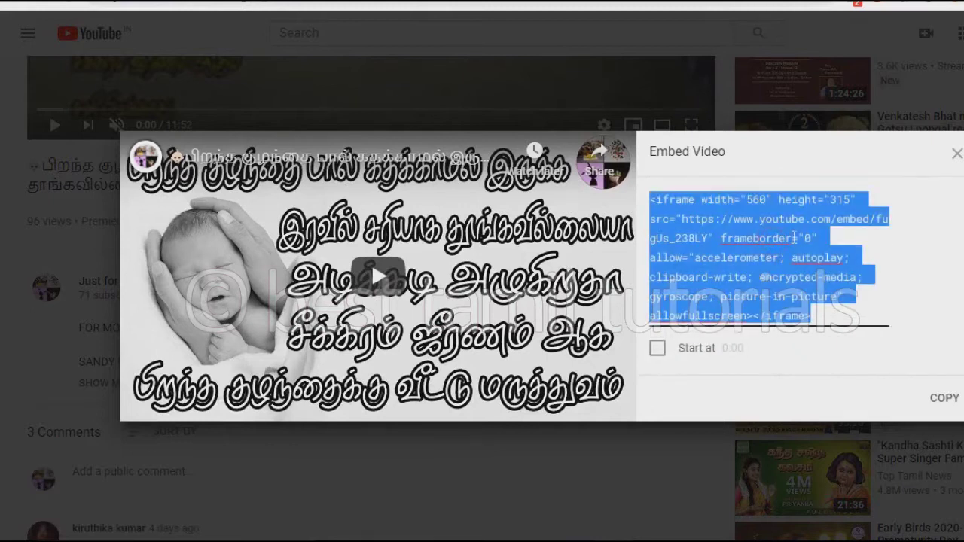
right_click(792, 237)
left_click(742, 269)
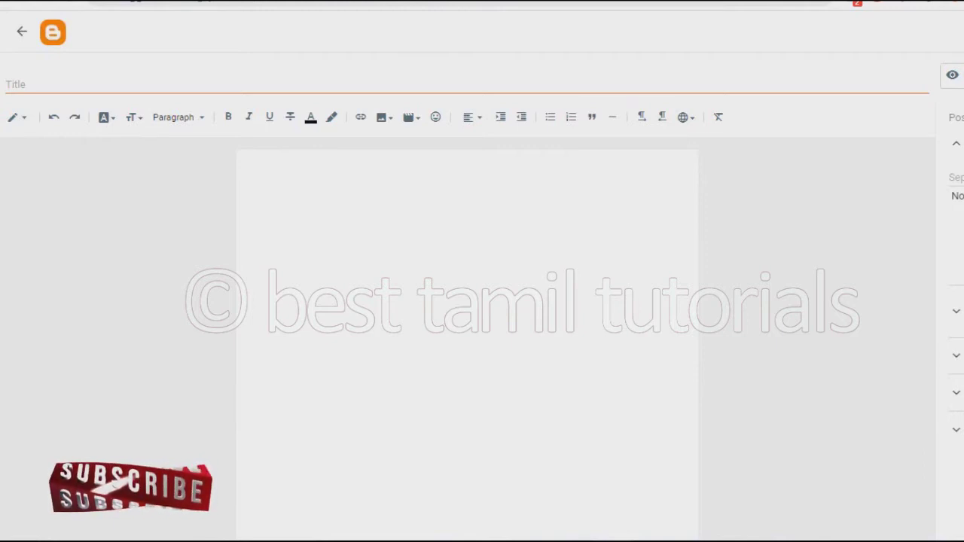
type("dss")
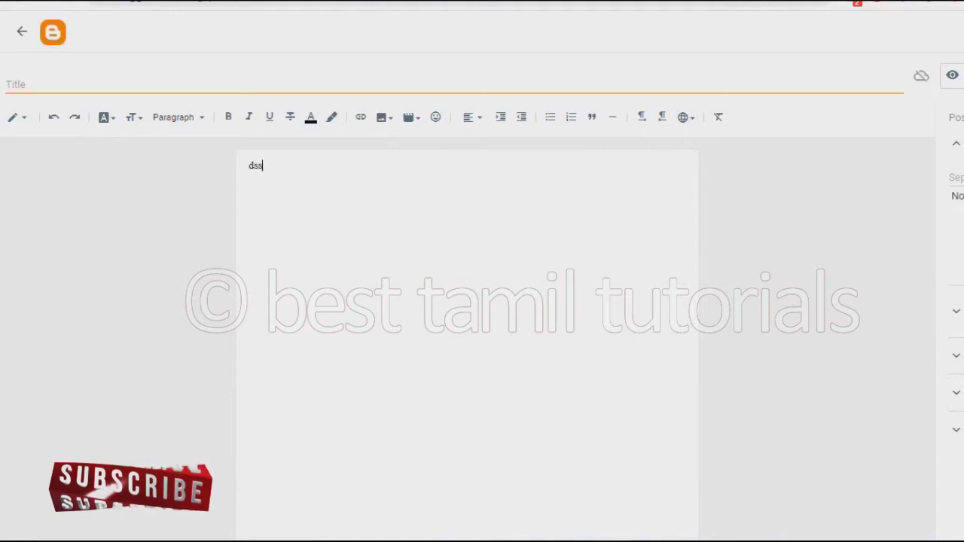
type("dsdsdsdsdsdsd")
left_click(409, 180)
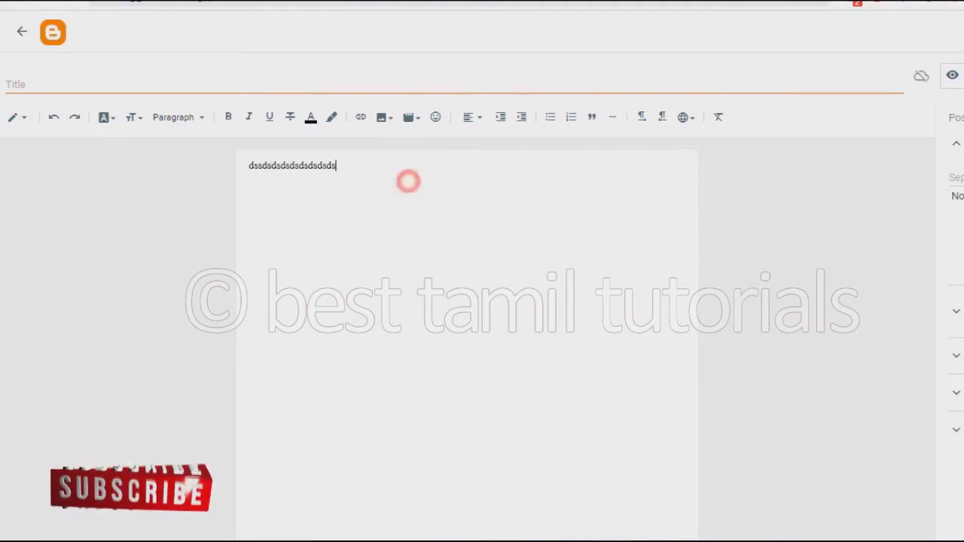
key("ctrl+a")
key("BackSpace")
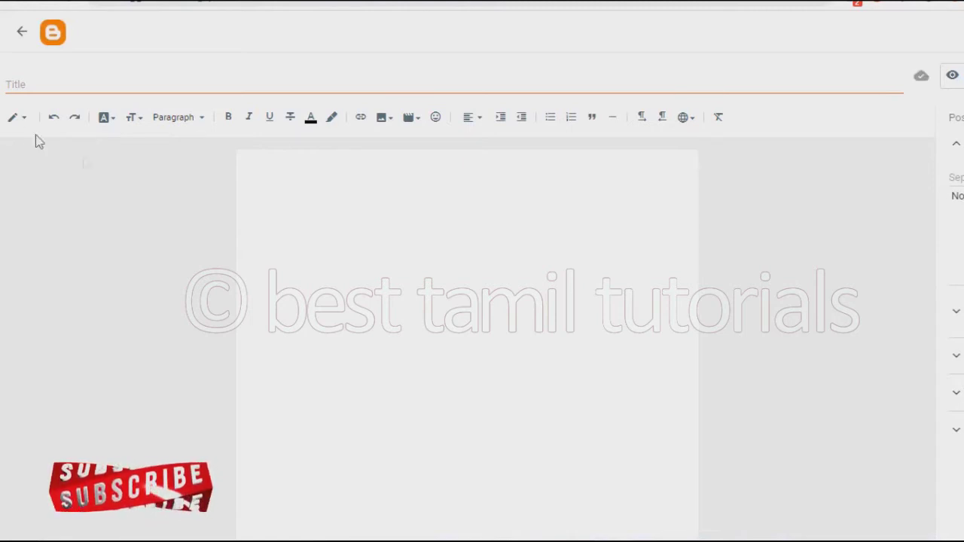
Switch the empty post to HTML view and replace its existing markup with the copied YouTube embed code
left_click(15, 123)
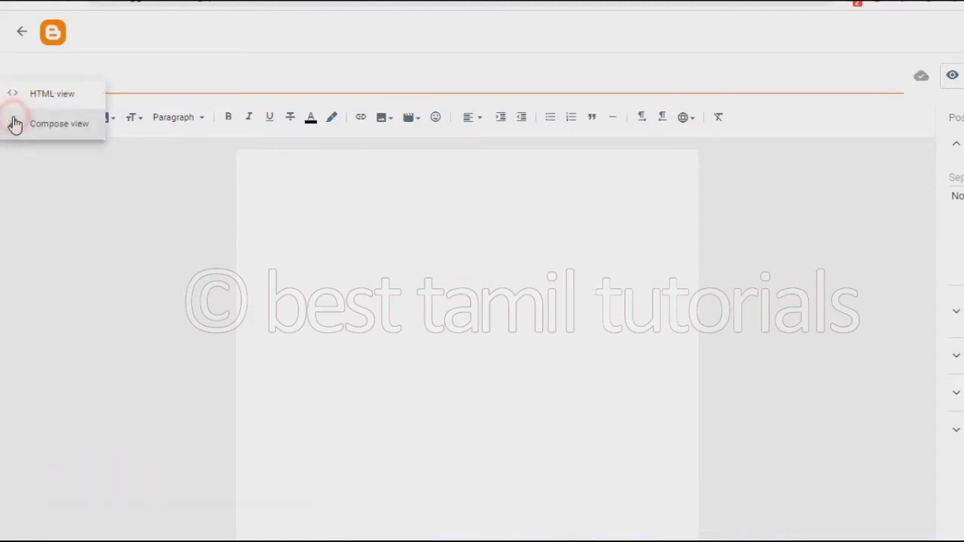
left_click(57, 94)
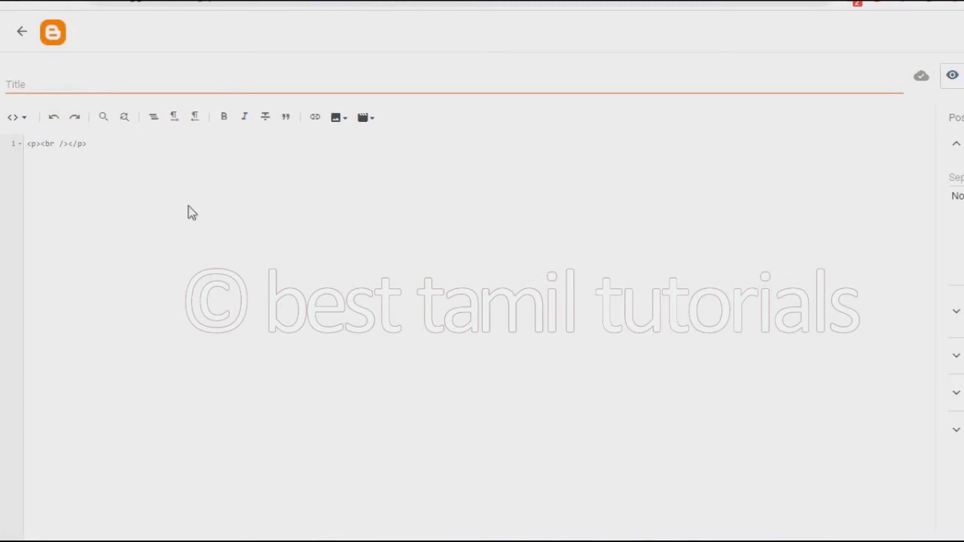
left_click_drag(128, 144, 4, 154)
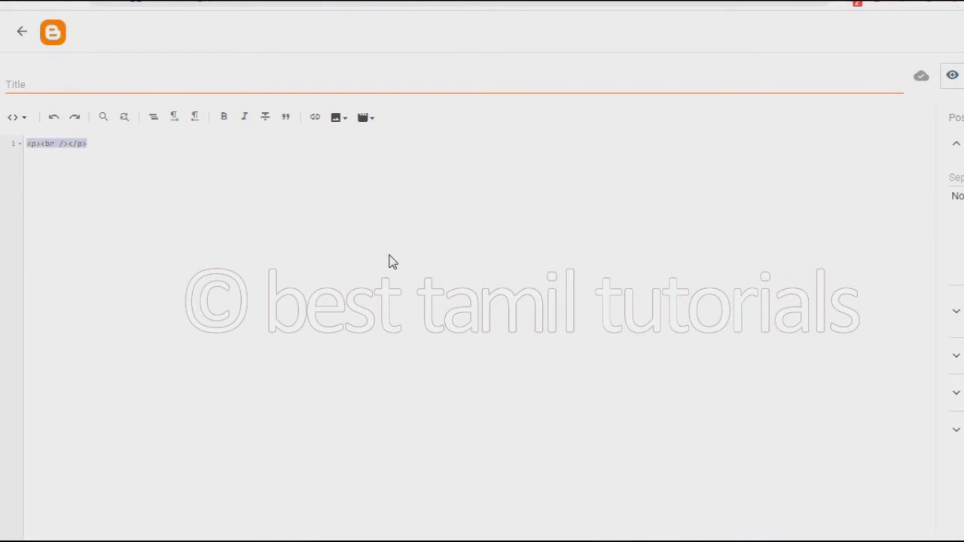
key("ctrl+v")
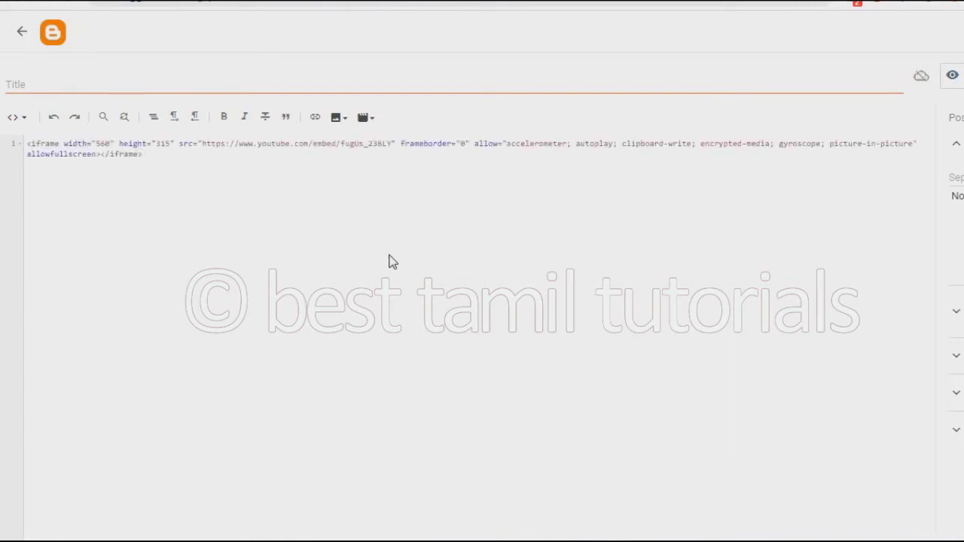
Return the post to Compose view and center-align the embedded video
left_click(23, 118)
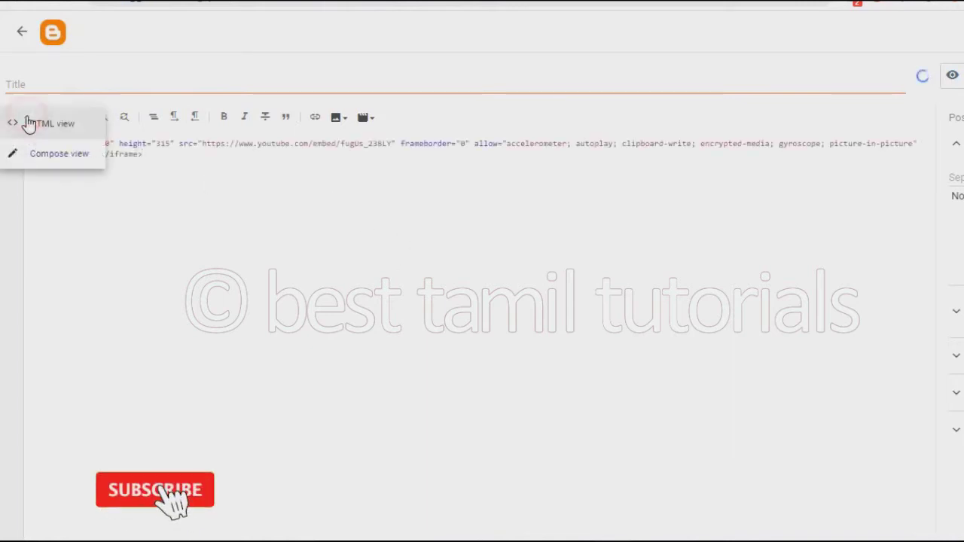
left_click(53, 156)
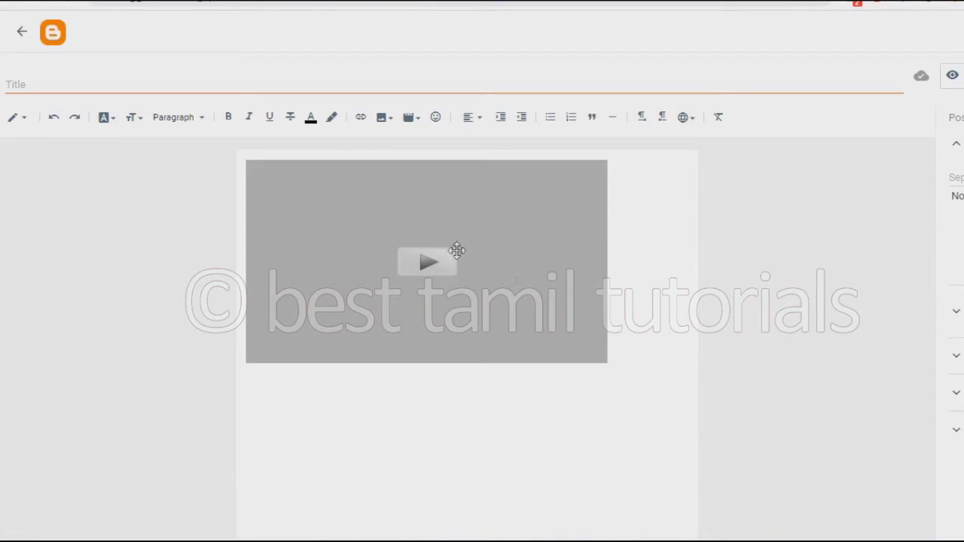
left_click(647, 242)
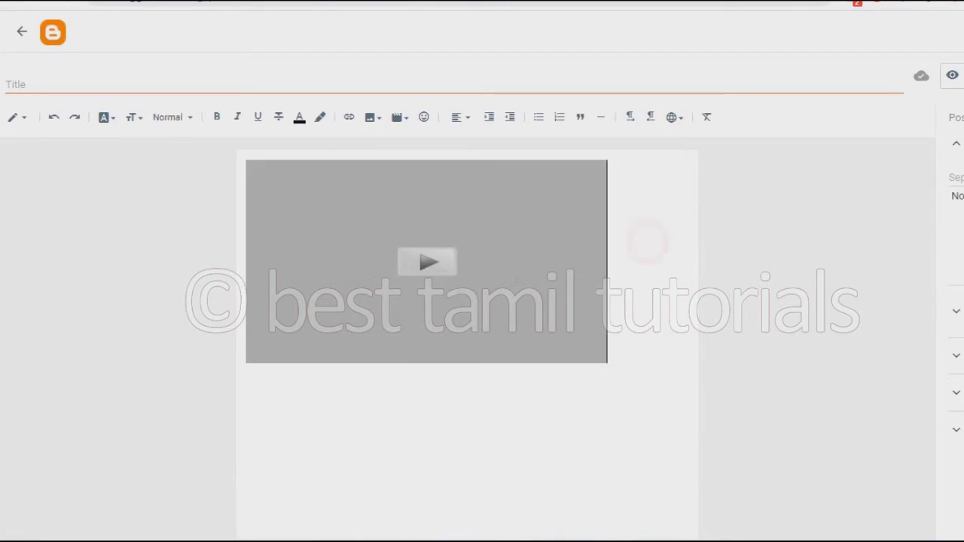
key("ctrl+a")
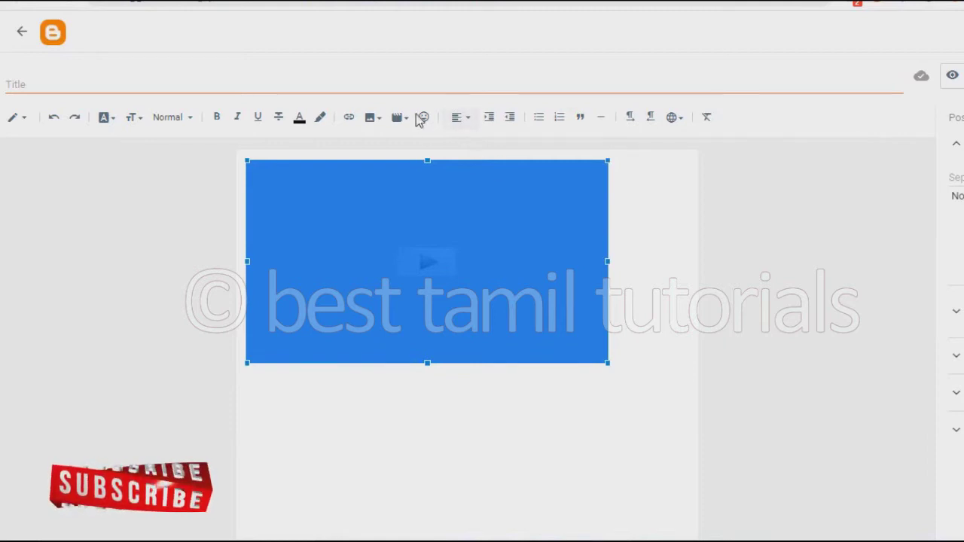
left_click(460, 118)
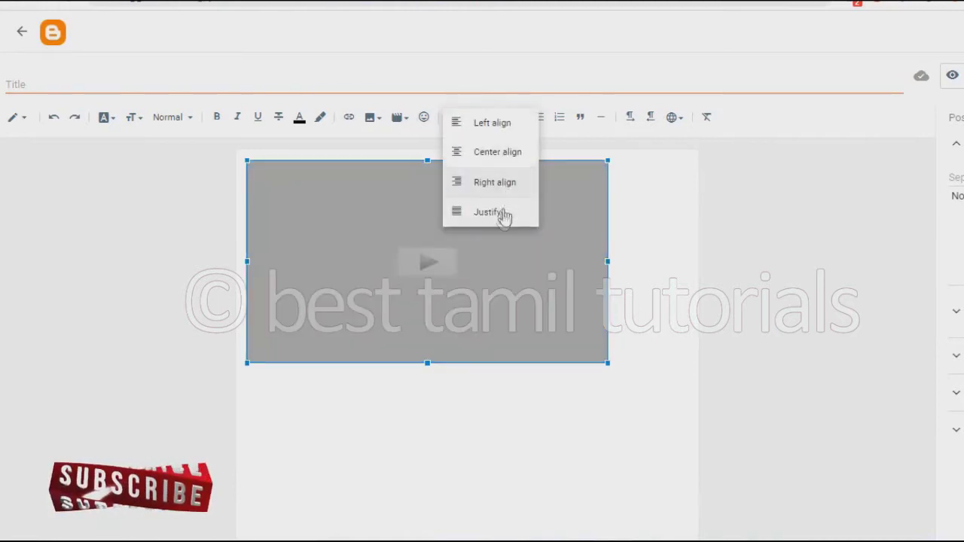
left_click(493, 151)
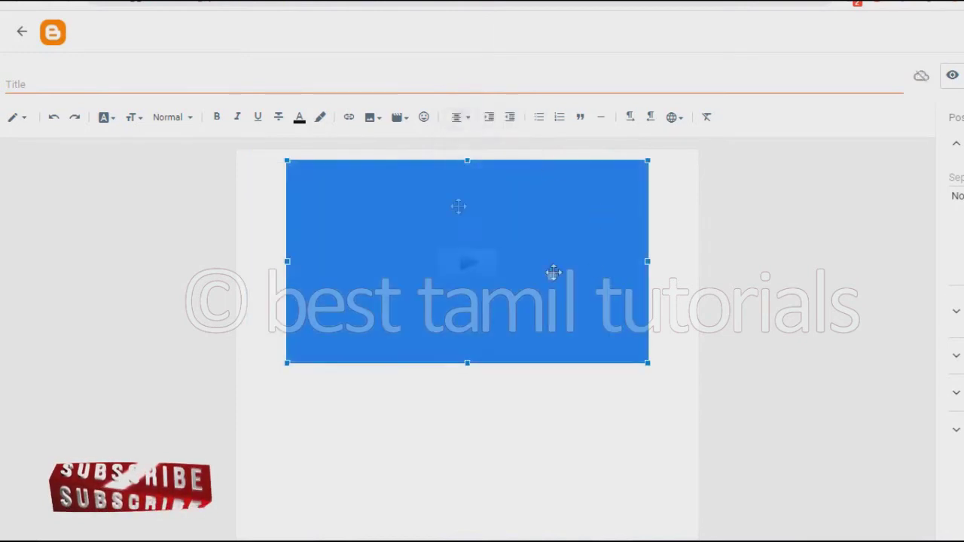
left_click(667, 233)
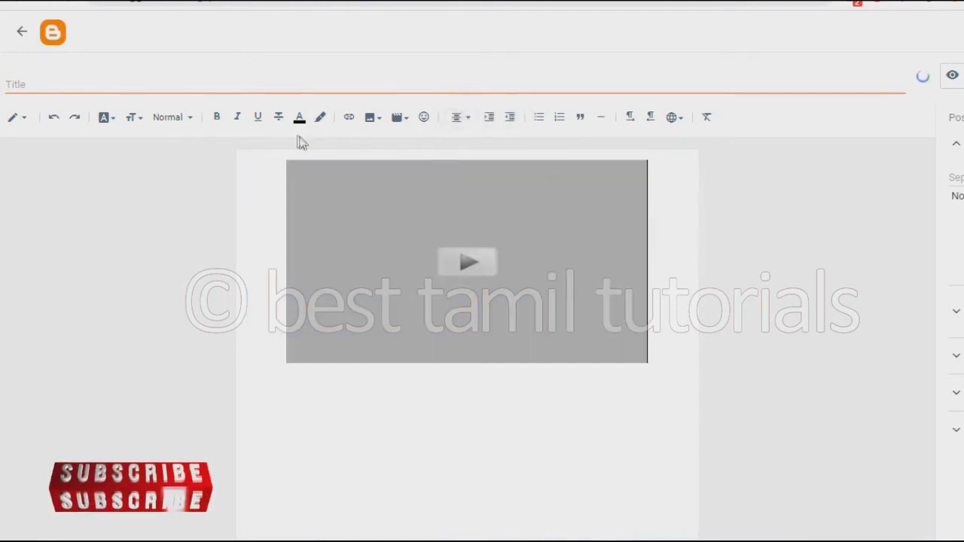
Title the post "பிறந்த குழந்தை பால் கதக்காமல் இருக்க, இரவில் தூங்கவில்லையா, அழுகிறதா, ஜீரணம் ஆக, வீட்டு மருத்துவம்..", with a space after each comma
left_click(153, 83)
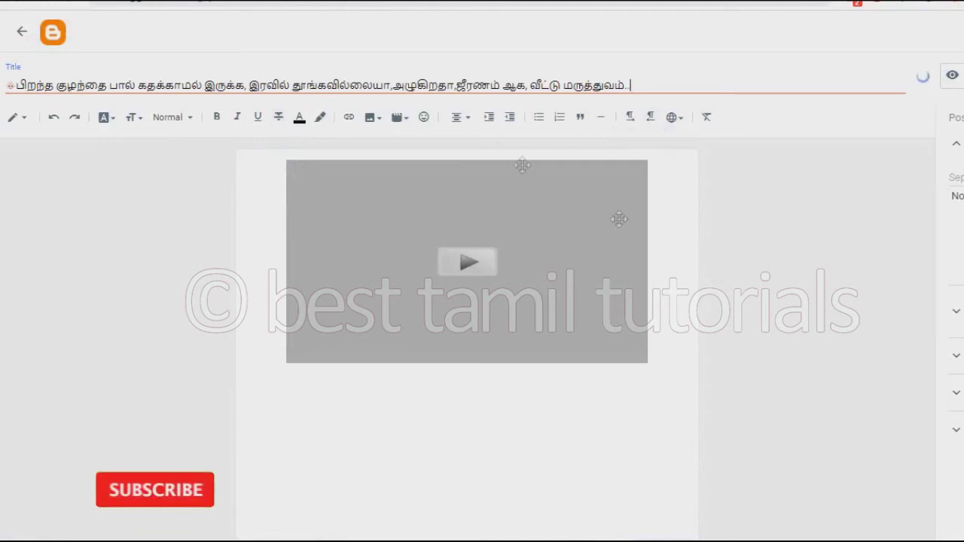
left_click(393, 85)
left_click(245, 85)
type(",")
Add the centered line "SUBSCRIBE MY CHANNEL" below the embedded video
left_click(466, 368)
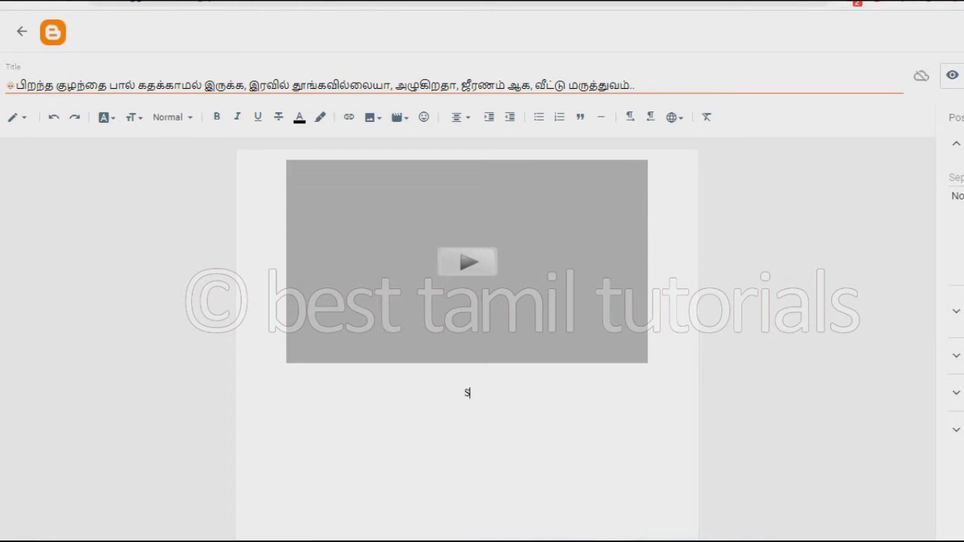
type("CRIBE MY CHANNEL")
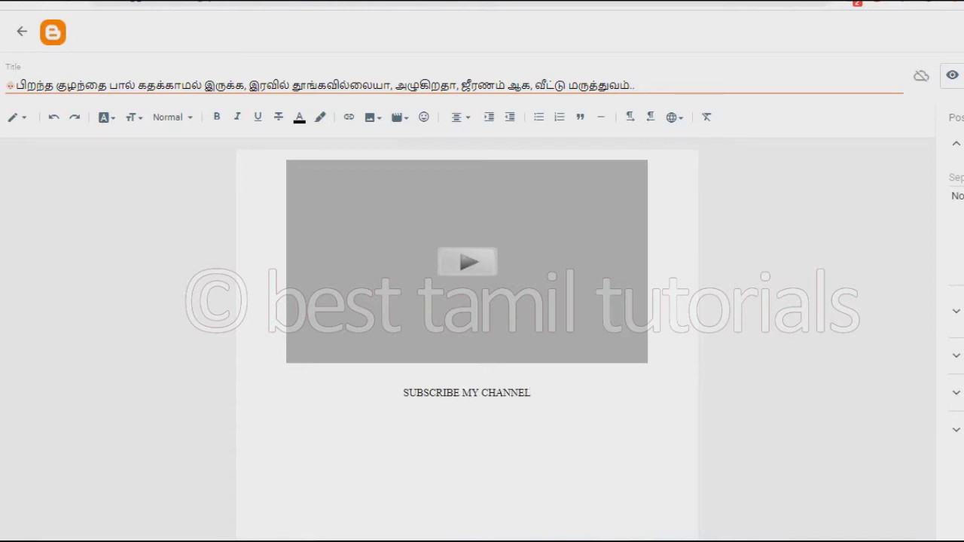
Try the Arial, Georgia, Times, Verdana and Helvetica fonts in turn on the "SUBSCRIBE MY CHANNEL" line
left_click(541, 393)
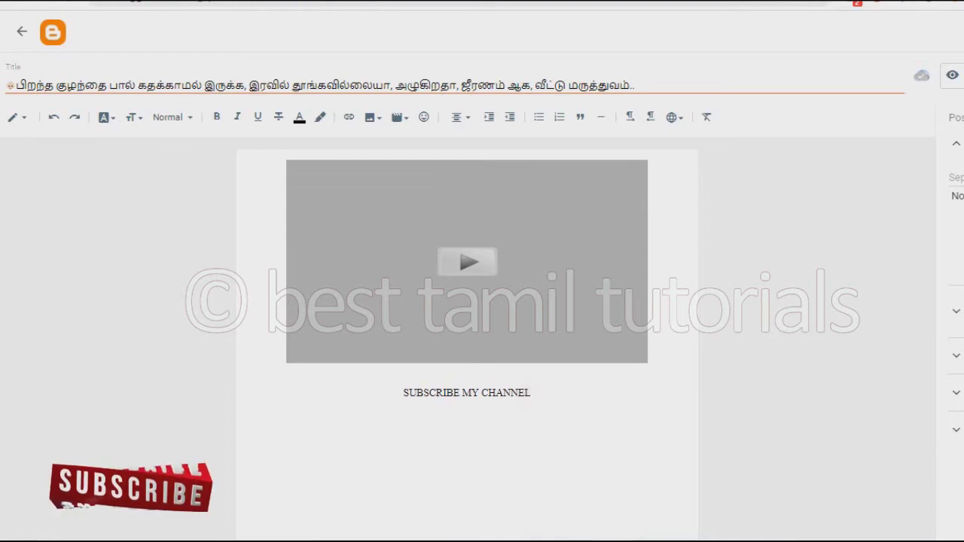
key("shift+Home")
left_click(105, 119)
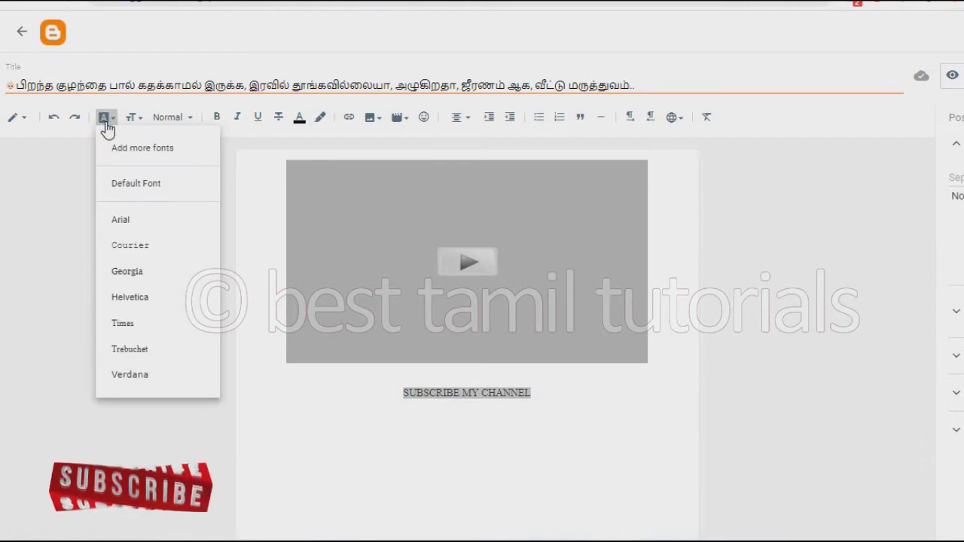
left_click(121, 220)
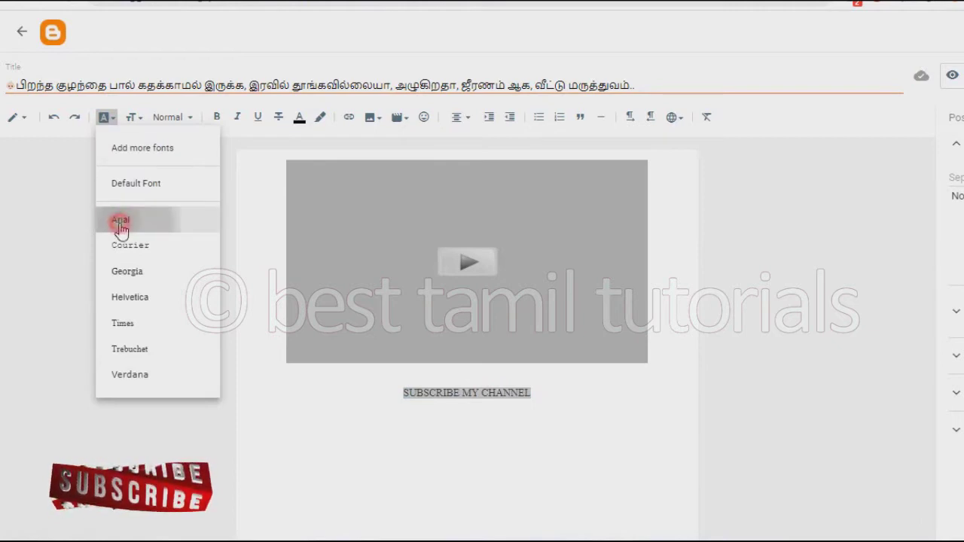
left_click(106, 116)
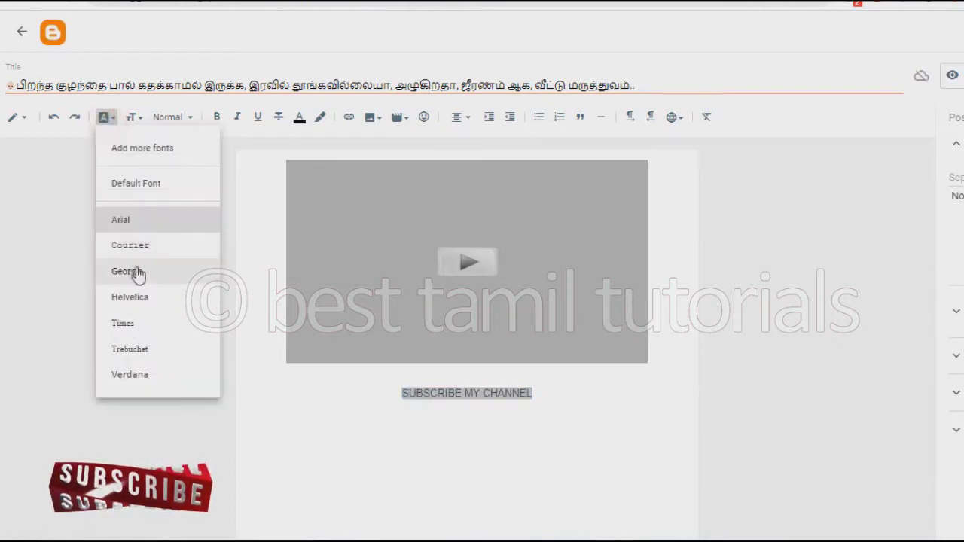
left_click(136, 273)
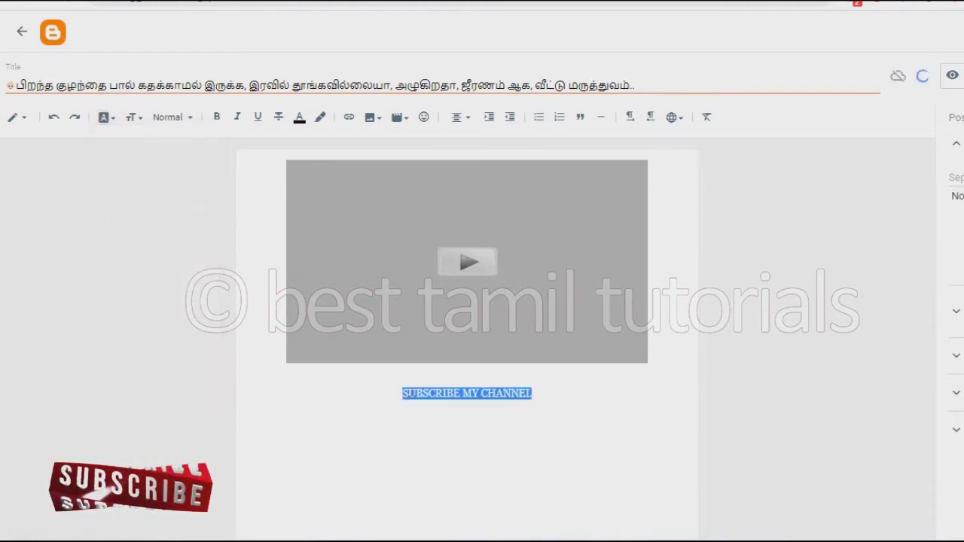
left_click(104, 117)
left_click(146, 323)
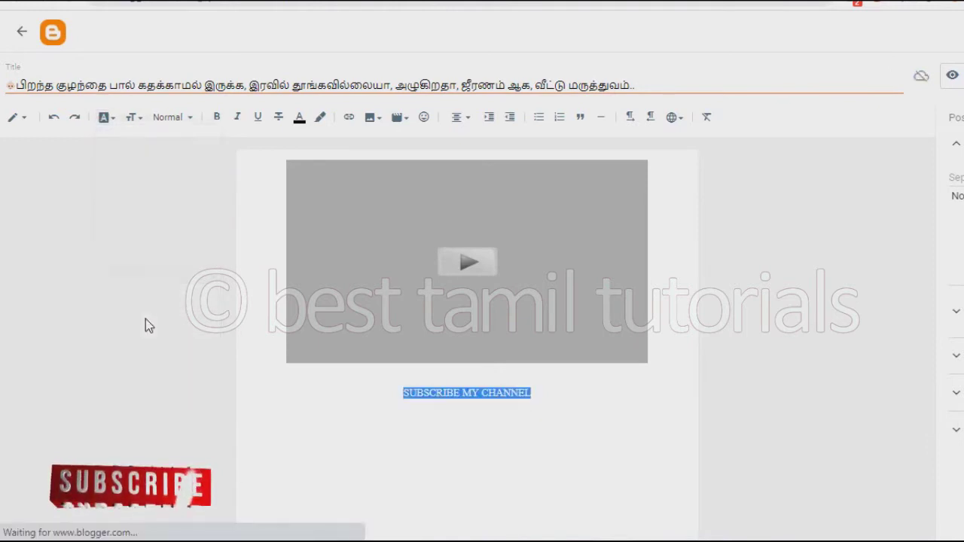
left_click(103, 117)
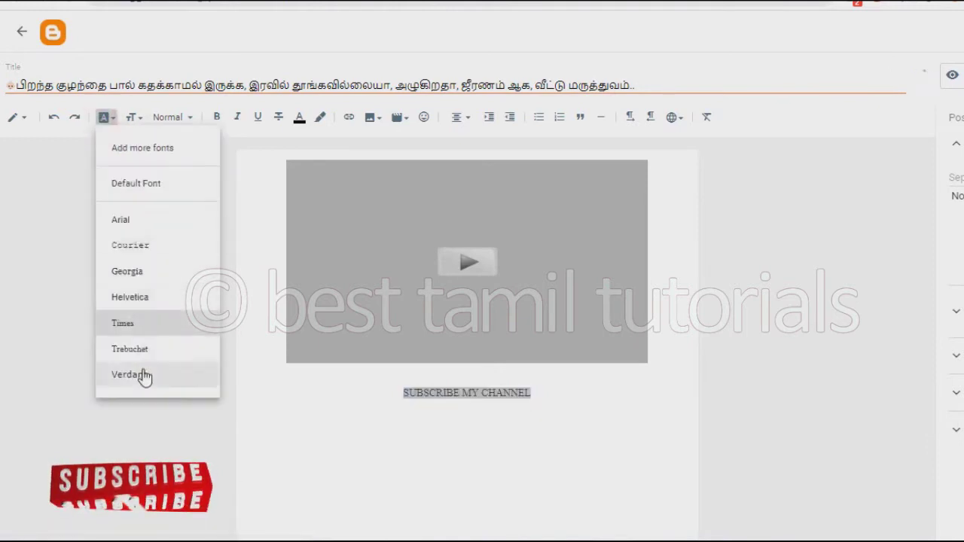
left_click(134, 344)
left_click(110, 119)
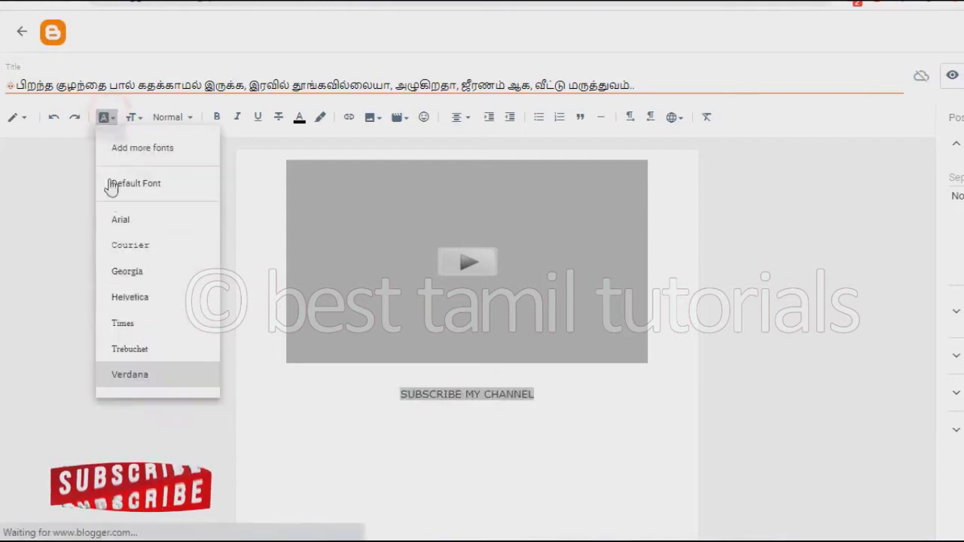
left_click(127, 295)
Set the "SUBSCRIBE MY CHANNEL" line in the Courier font at the Largest text size
left_click(101, 119)
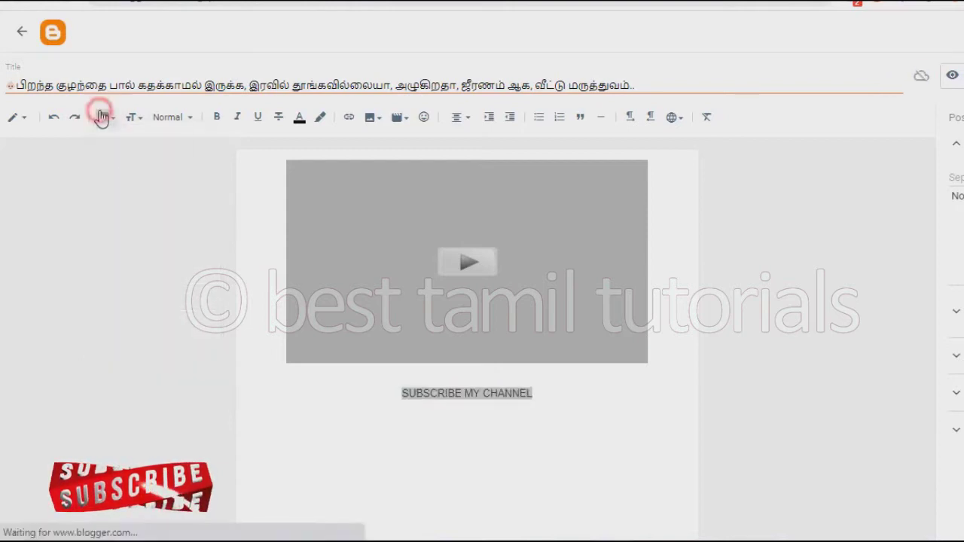
left_click(134, 244)
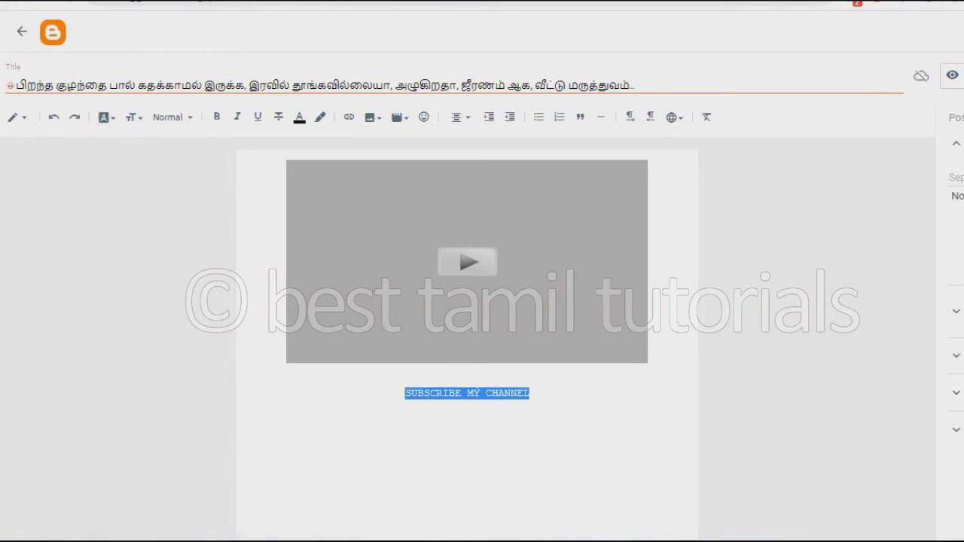
left_click(138, 122)
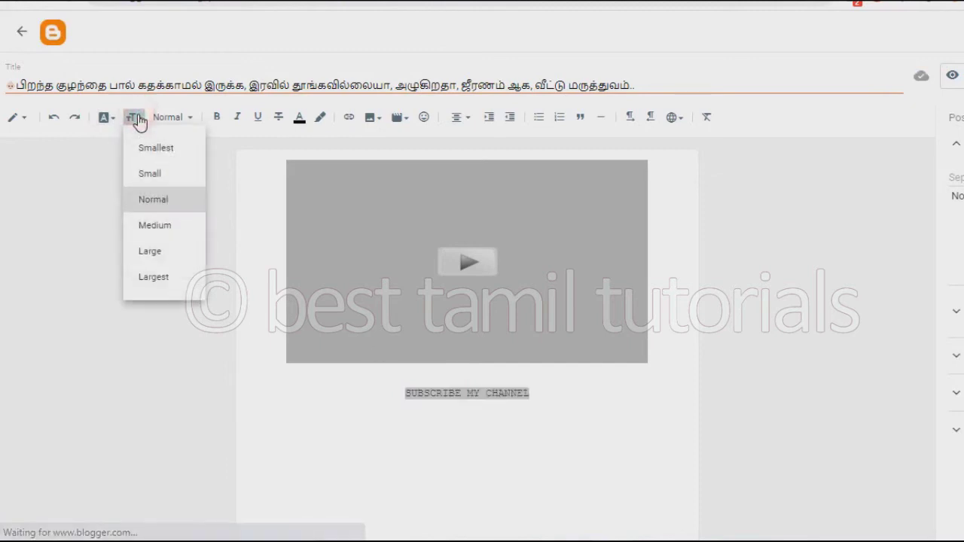
left_click(147, 278)
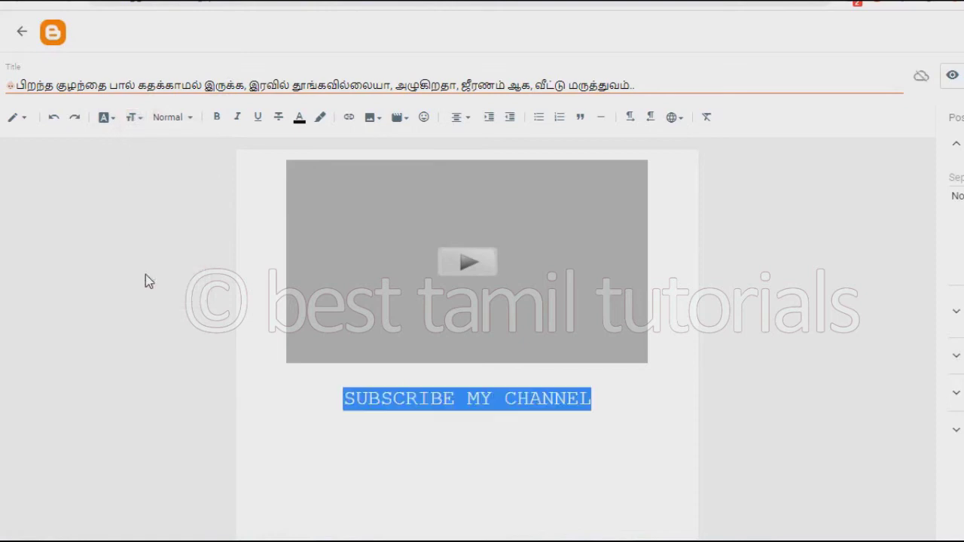
Try the Smallest text size on the subscribe line and return it to Largest
left_click(134, 119)
left_click(147, 142)
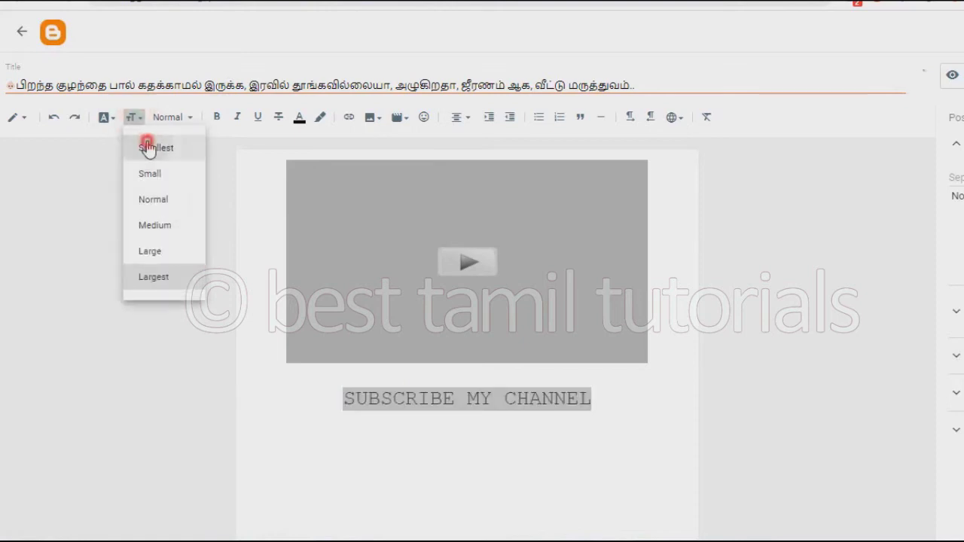
left_click(138, 125)
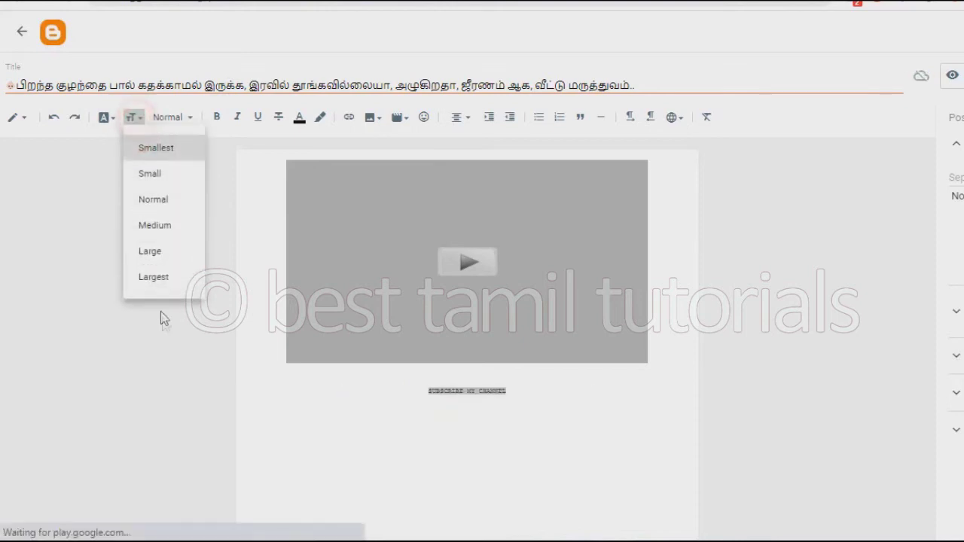
left_click(146, 226)
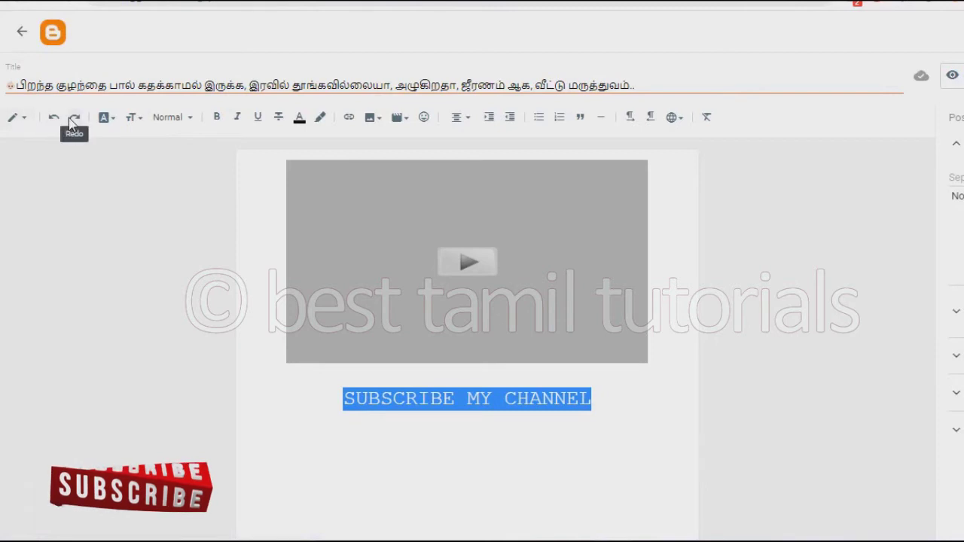
Try the Heading paragraph style on the subscribe line and return it to Normal
left_click(178, 121)
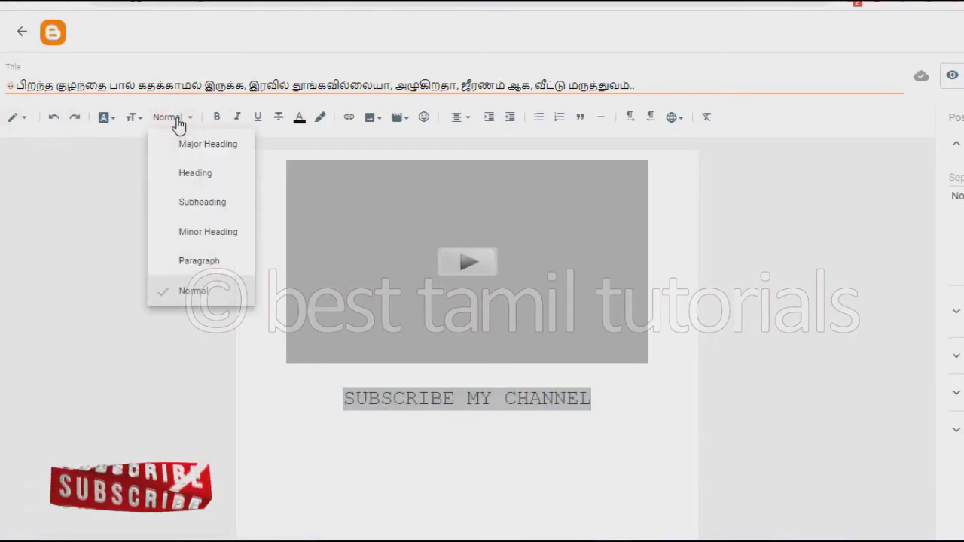
left_click(184, 175)
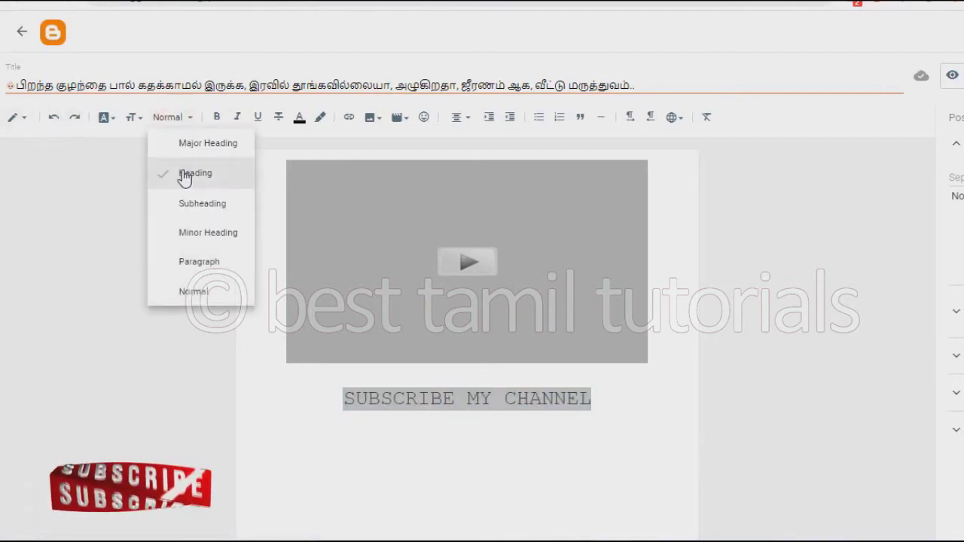
left_click(192, 121)
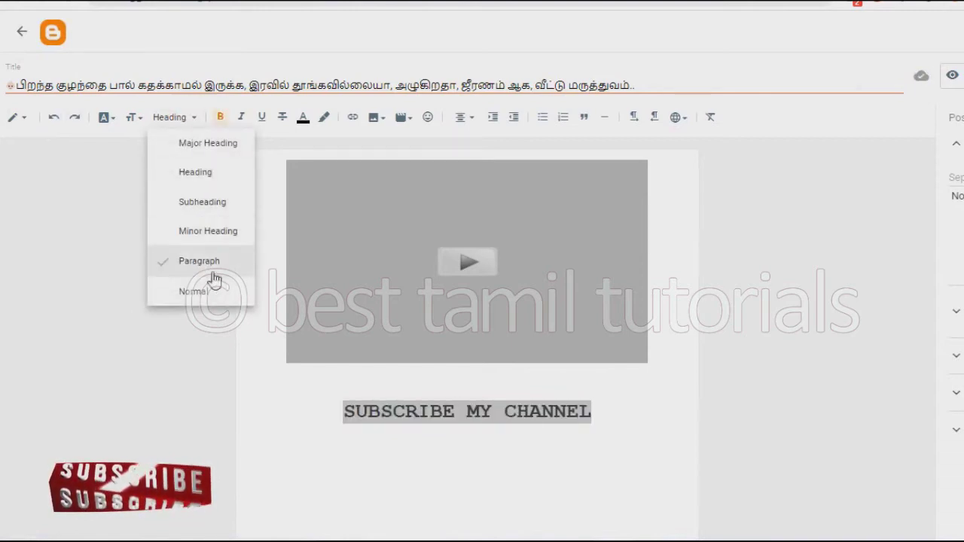
left_click(197, 291)
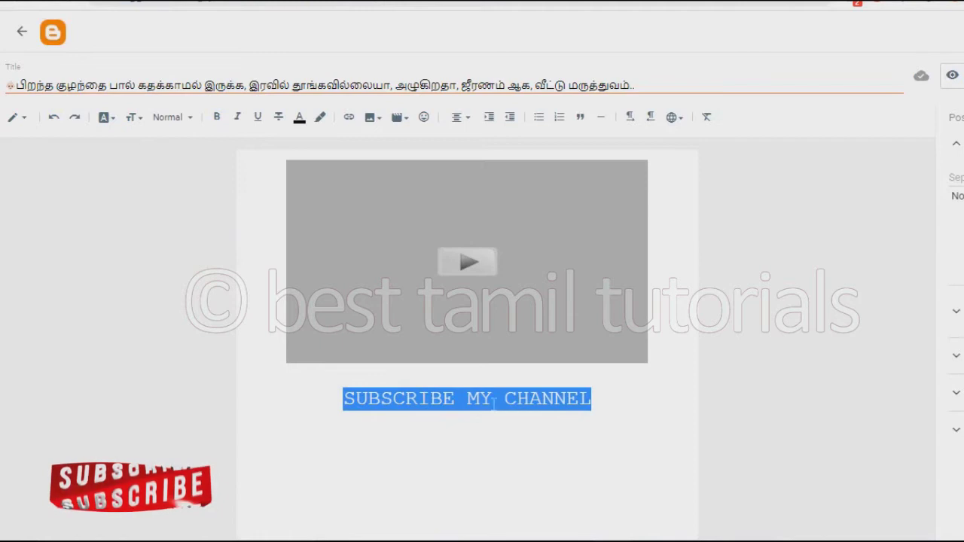
Apply bold, italic and underline to the subscribe line, and try strikethrough on it
left_click(217, 118)
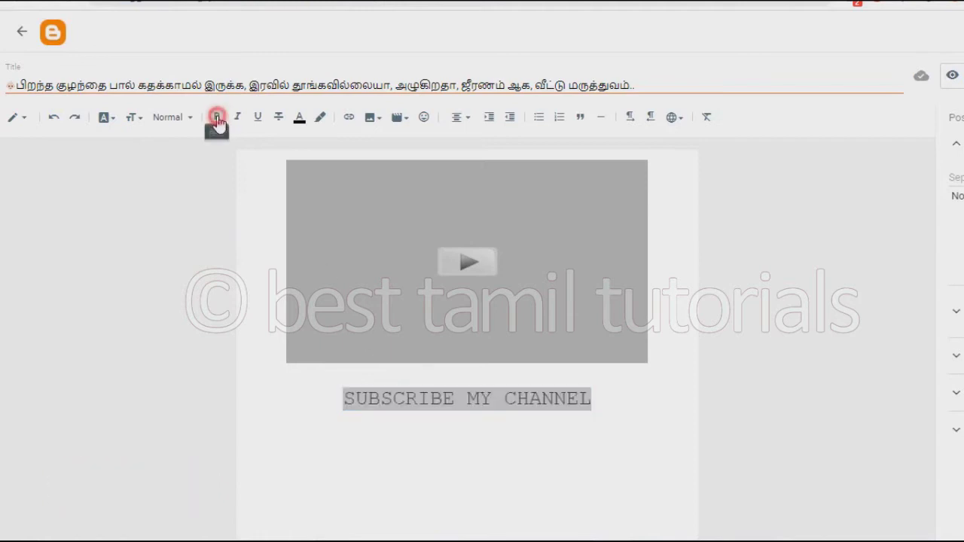
left_click(236, 119)
left_click(258, 118)
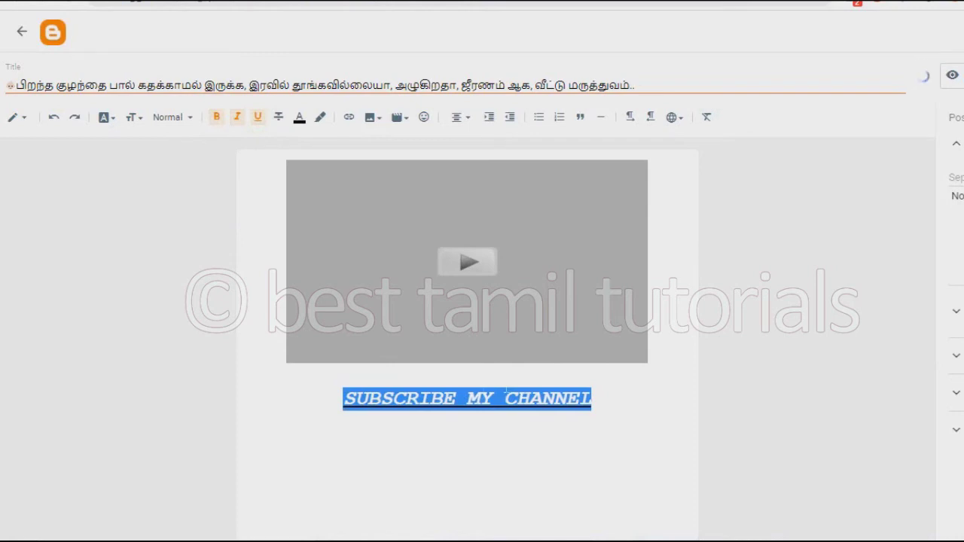
left_click(279, 118)
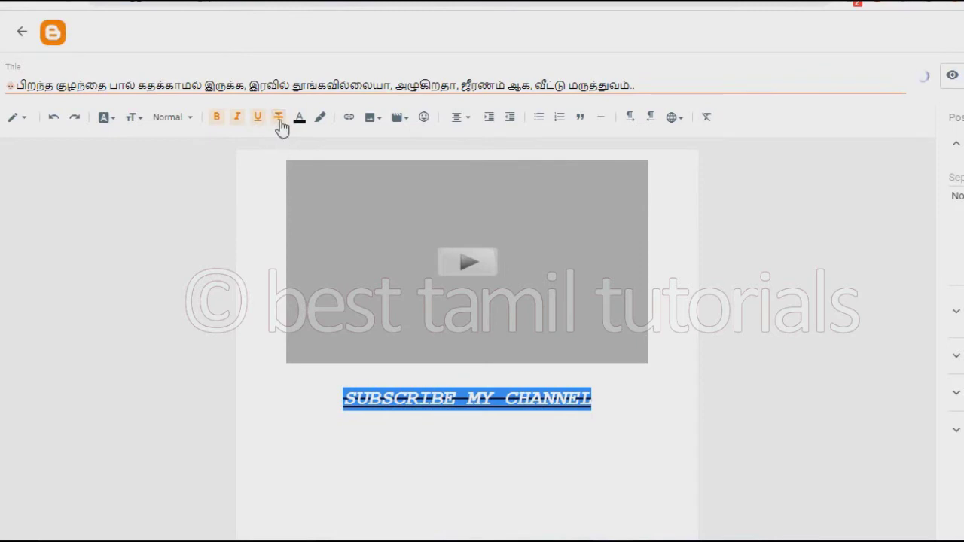
Color the text of the "SUBSCRIBE MY CHANNEL" line bright red
left_click(299, 118)
left_click(473, 177)
left_click(575, 432)
Select the whole subscribe line and give it a bright green background highlight
left_click_drag(467, 399, 343, 399)
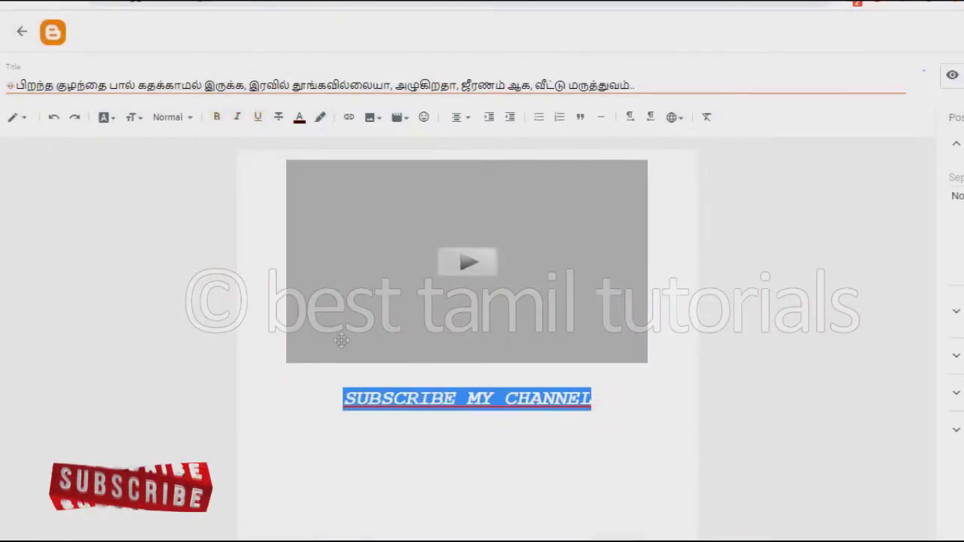
left_click(321, 119)
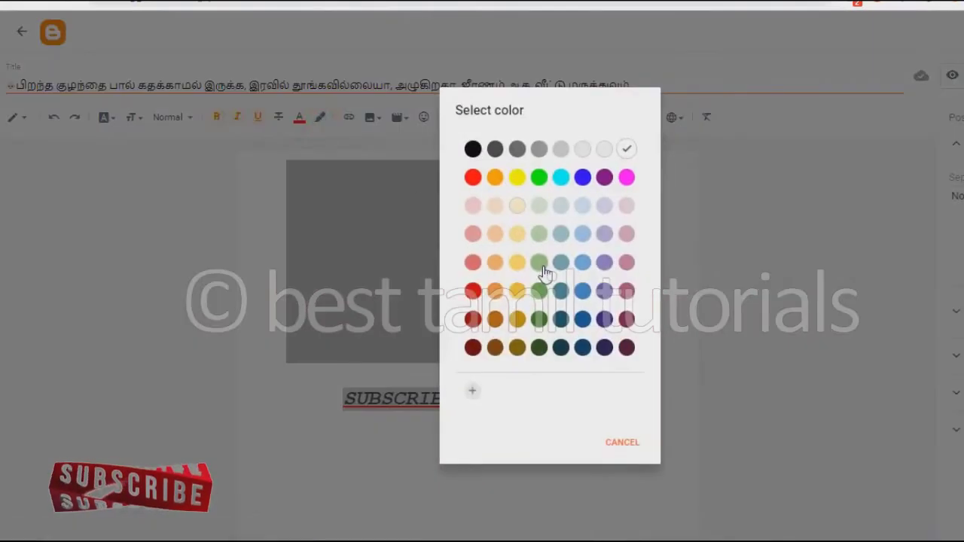
left_click(538, 177)
left_click(625, 430)
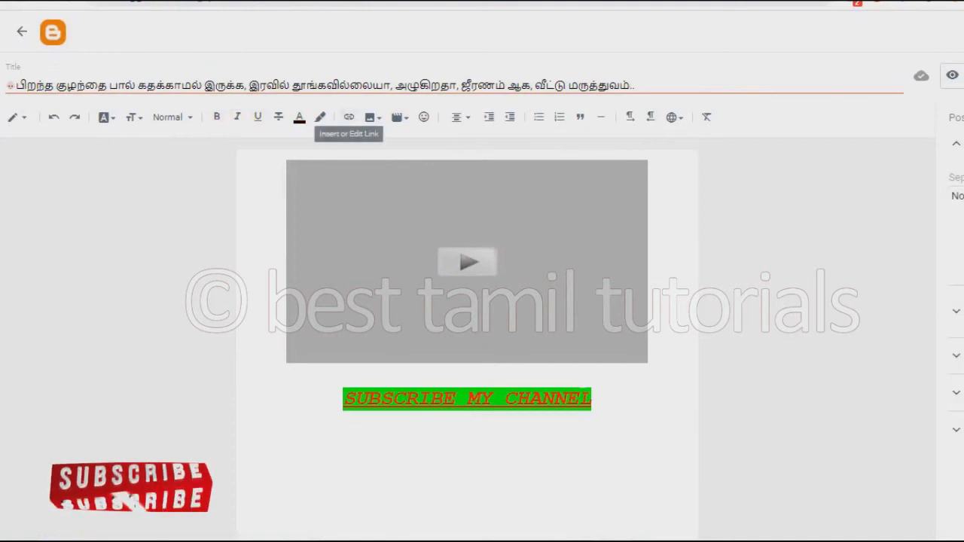
Select the whole "SUBSCRIBE MY CHANNEL" line again and open the link settings for it
left_click_drag(607, 402, 343, 399)
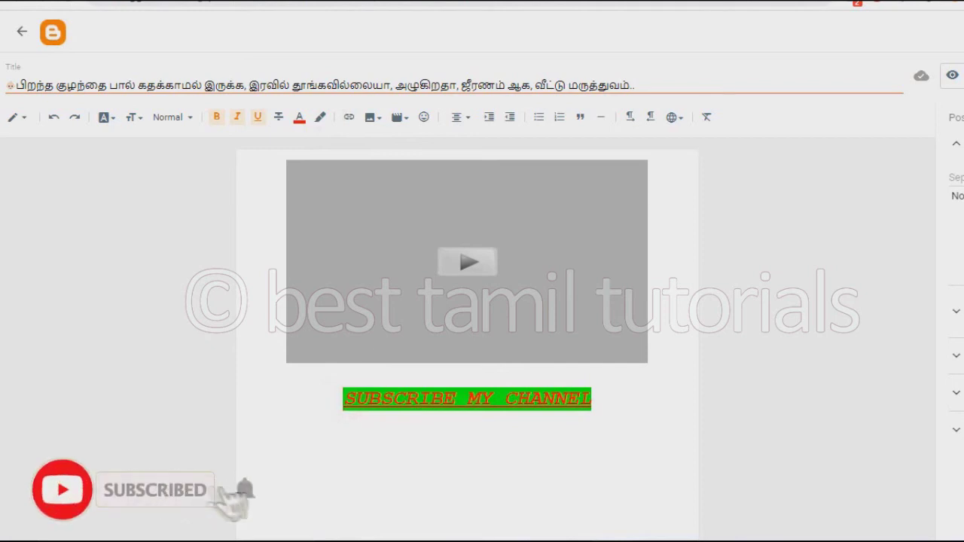
key("shift+Home")
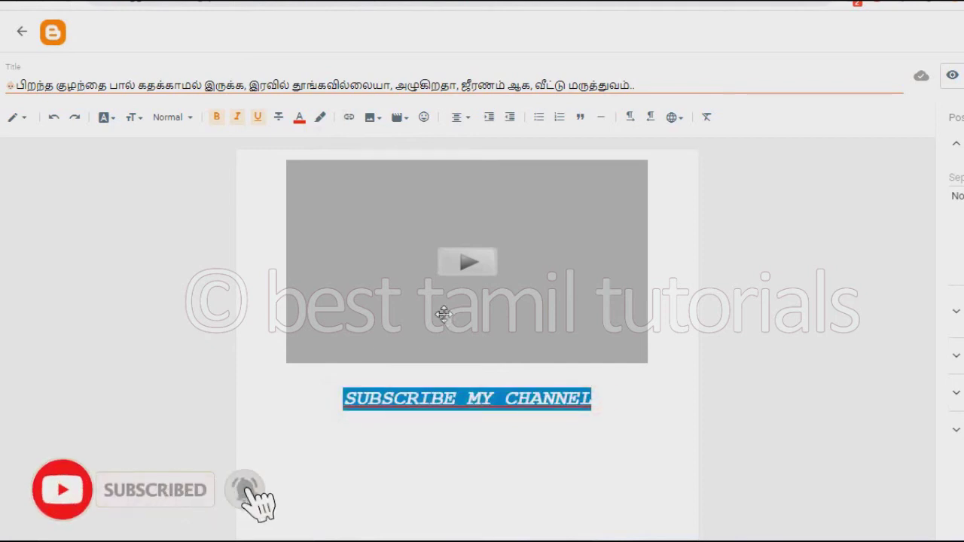
left_click(348, 120)
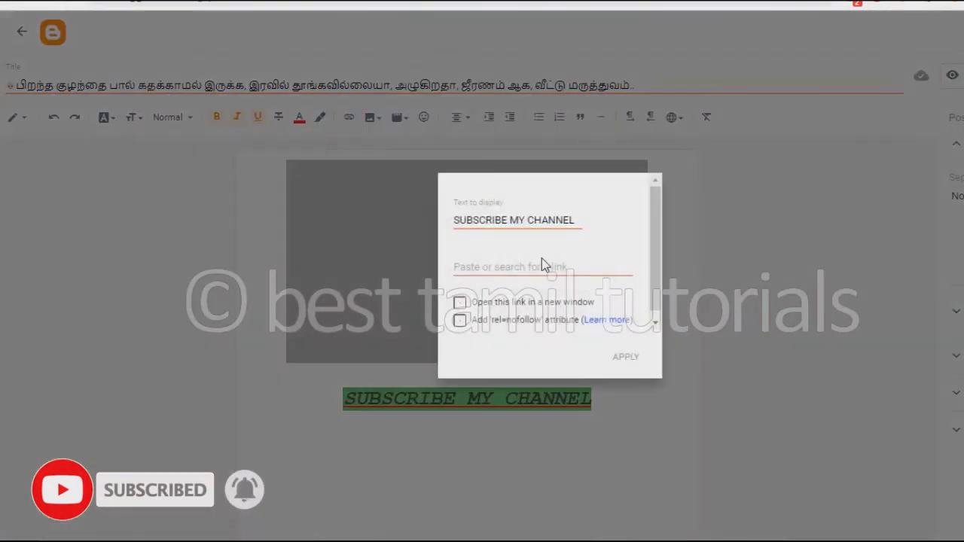